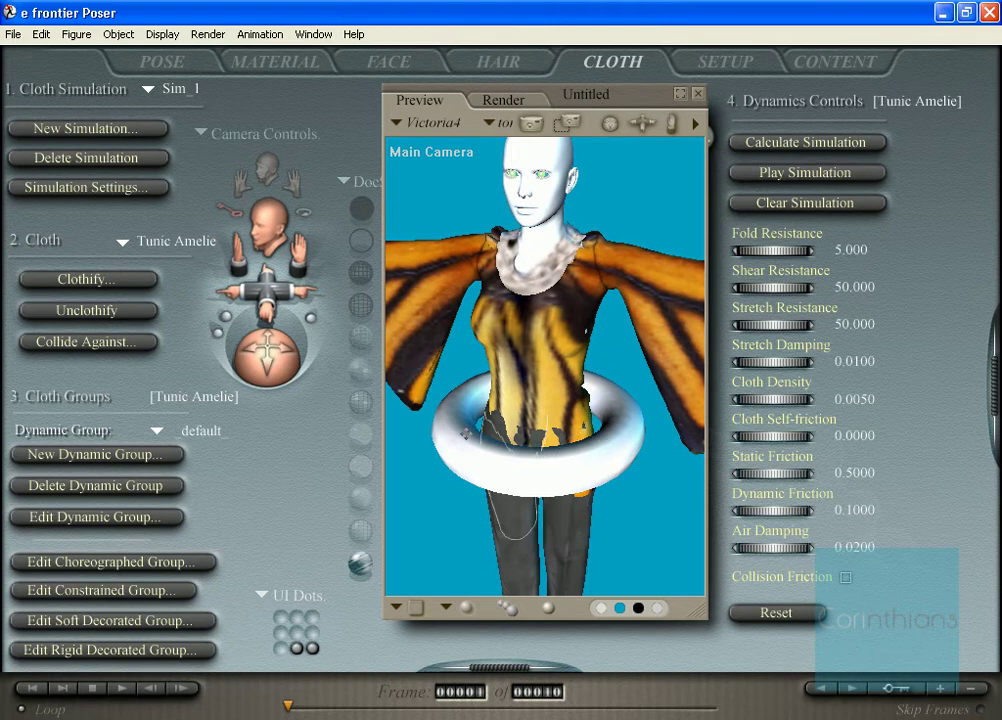
Advance the tunic simulation to frame 5 and view the draped figure with its torus from the front
{"action": "left_click_drag", "start_coordinate": [615, 137], "coordinate": [458, 151]}
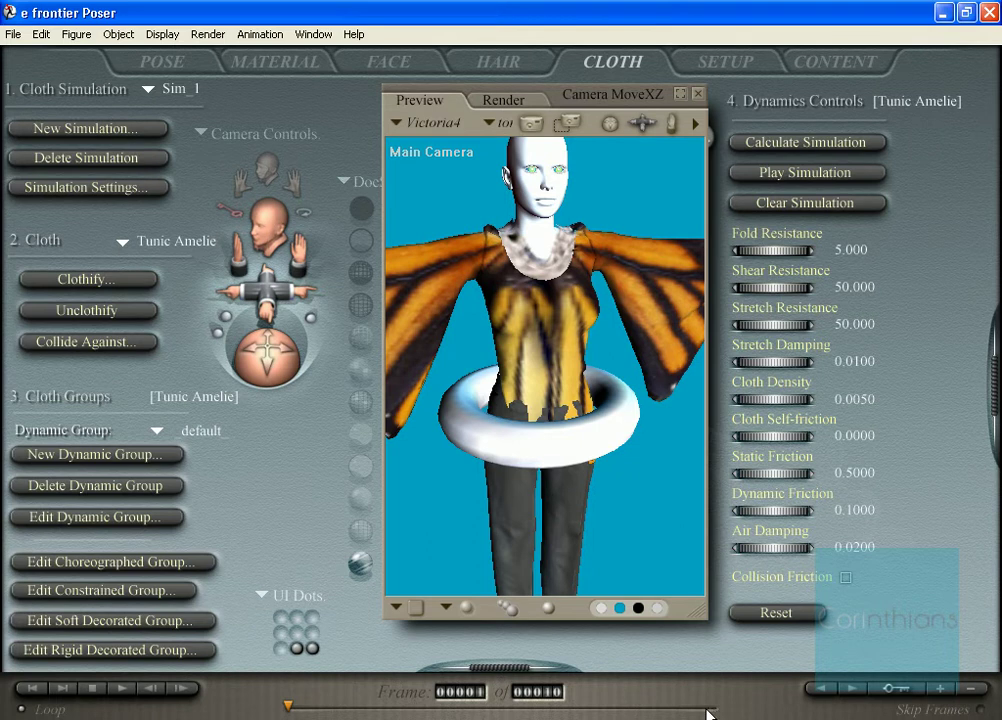
{"action": "left_click", "coordinate": [858, 695]}
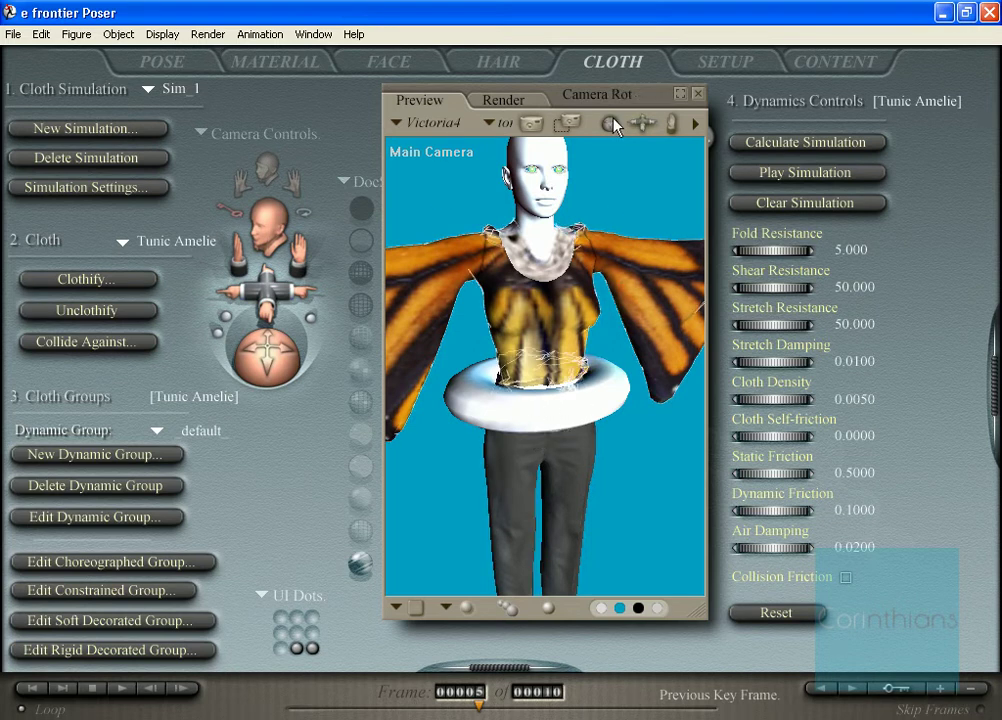
{"action": "left_click_drag", "start_coordinate": [609, 122], "coordinate": [719, 139]}
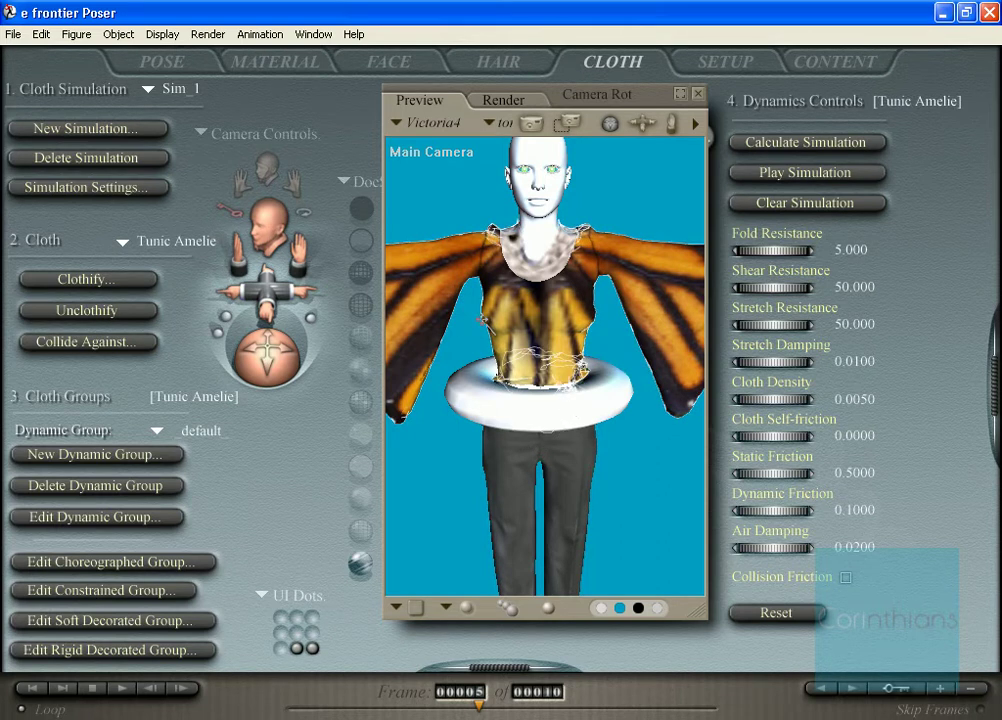
Review which items are included as collision objects for Tunic Amelie, checking the hierarchy down to Pants Amelie and the toruses
{"action": "left_click", "coordinate": [91, 346]}
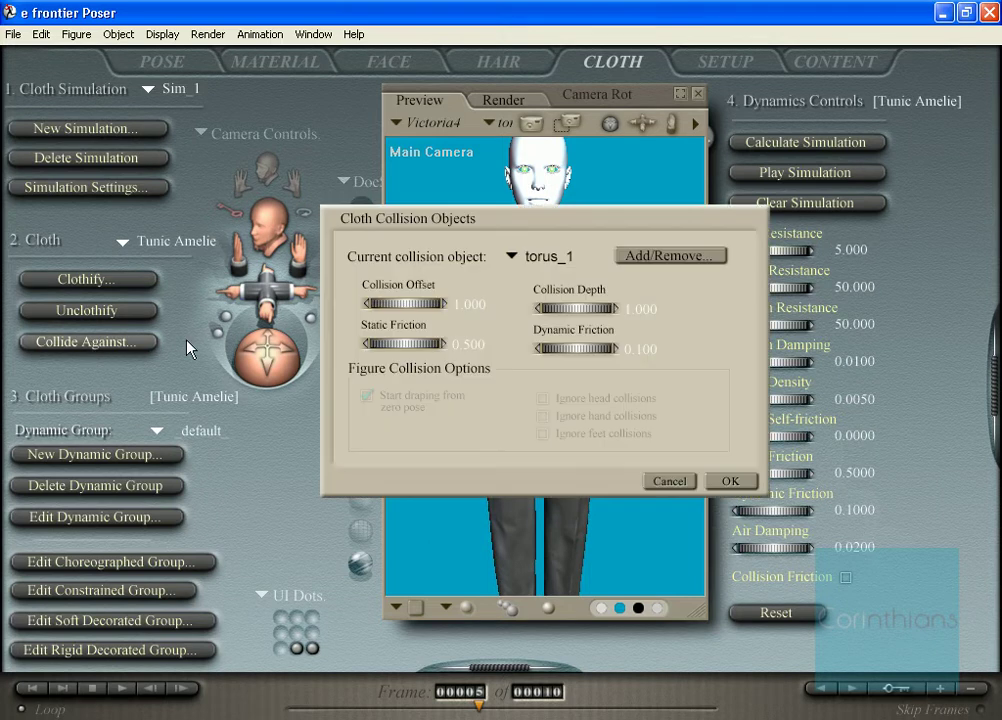
{"action": "left_click", "coordinate": [657, 259]}
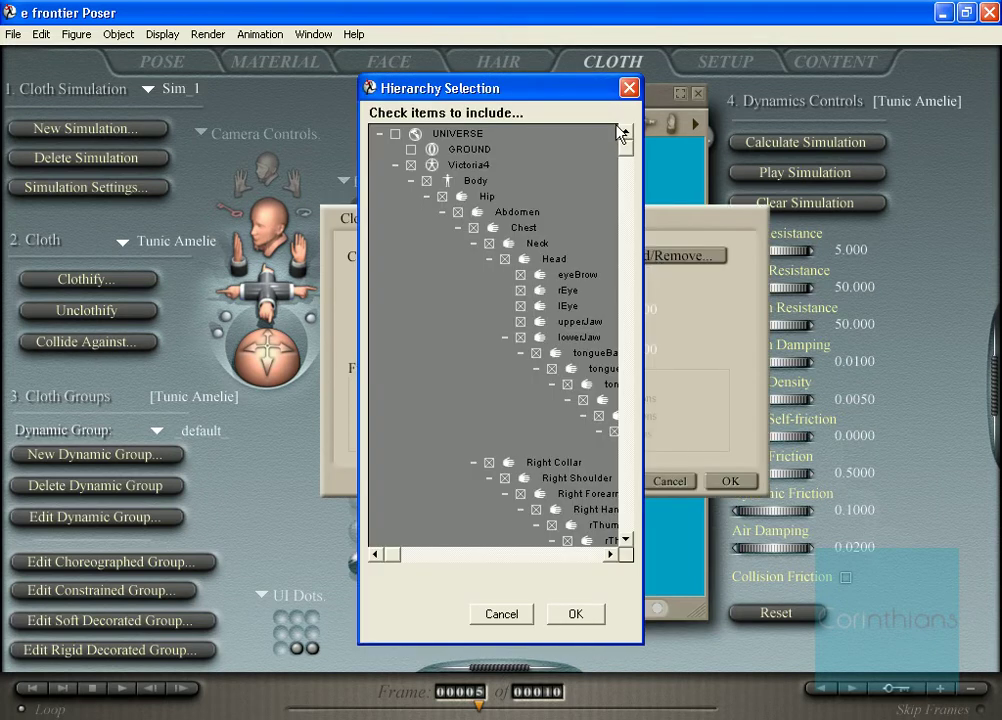
{"action": "scroll", "coordinate": [638, 583], "scroll_direction": "down", "scroll_amount": 15}
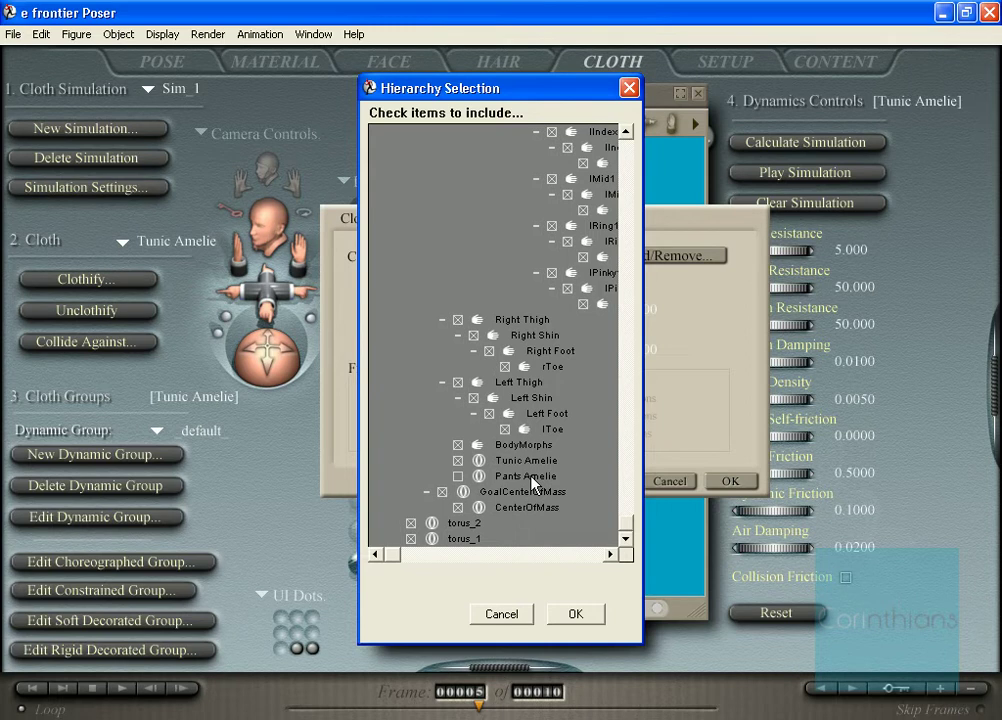
{"action": "left_click", "coordinate": [576, 613]}
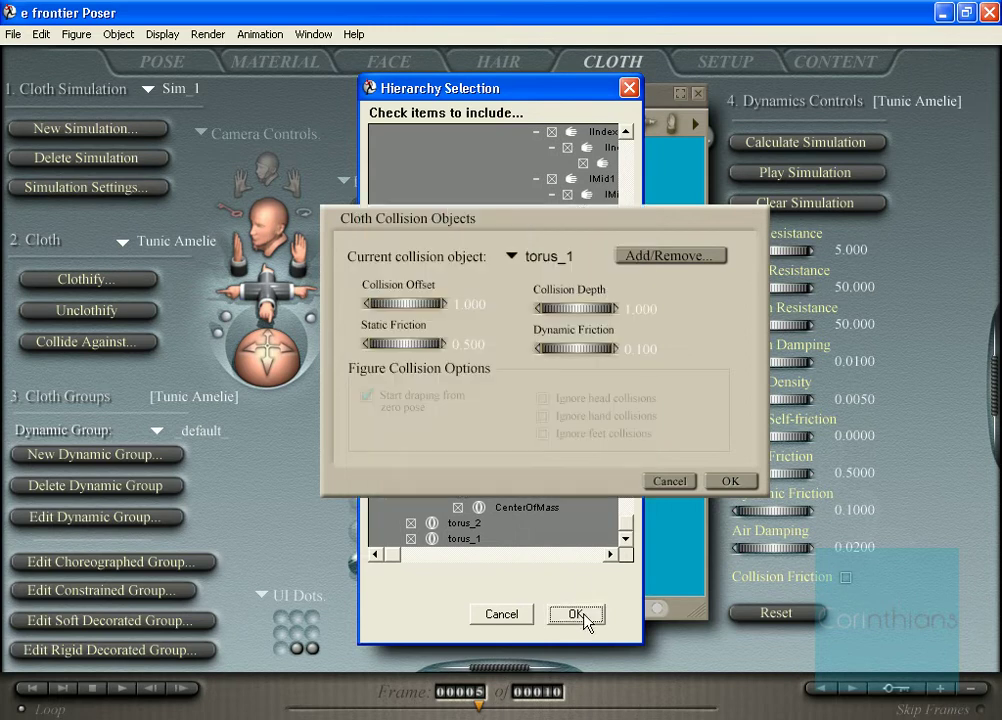
{"action": "left_click", "coordinate": [650, 483]}
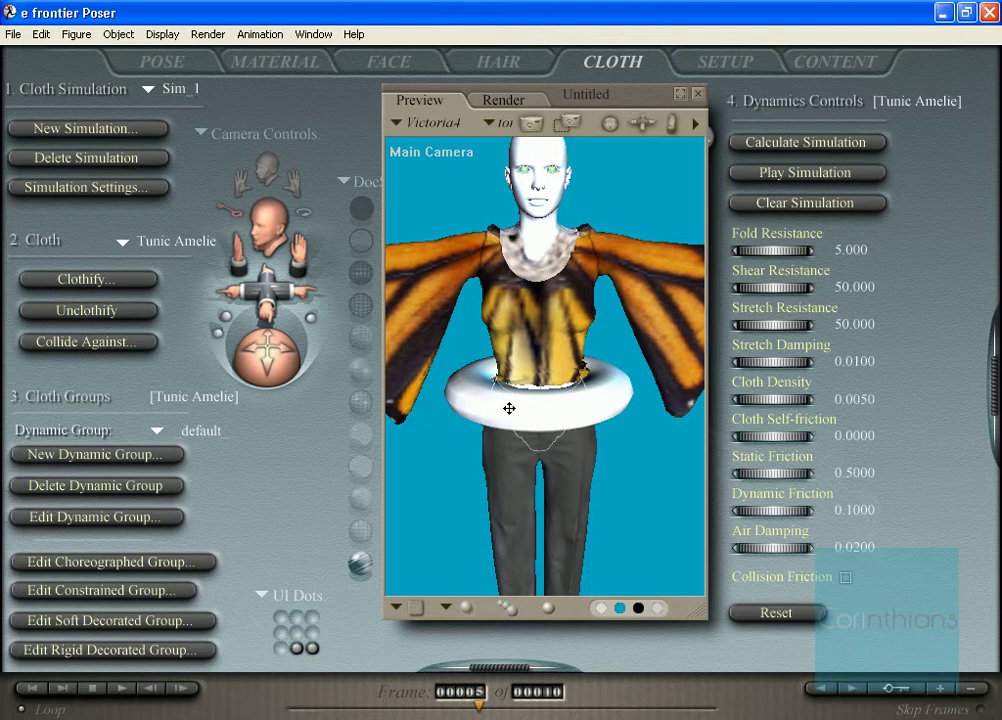
Make torus_1 around the waist invisible at frame 5 through its properties
{"action": "left_click_drag", "start_coordinate": [476, 391], "coordinate": [478, 384]}
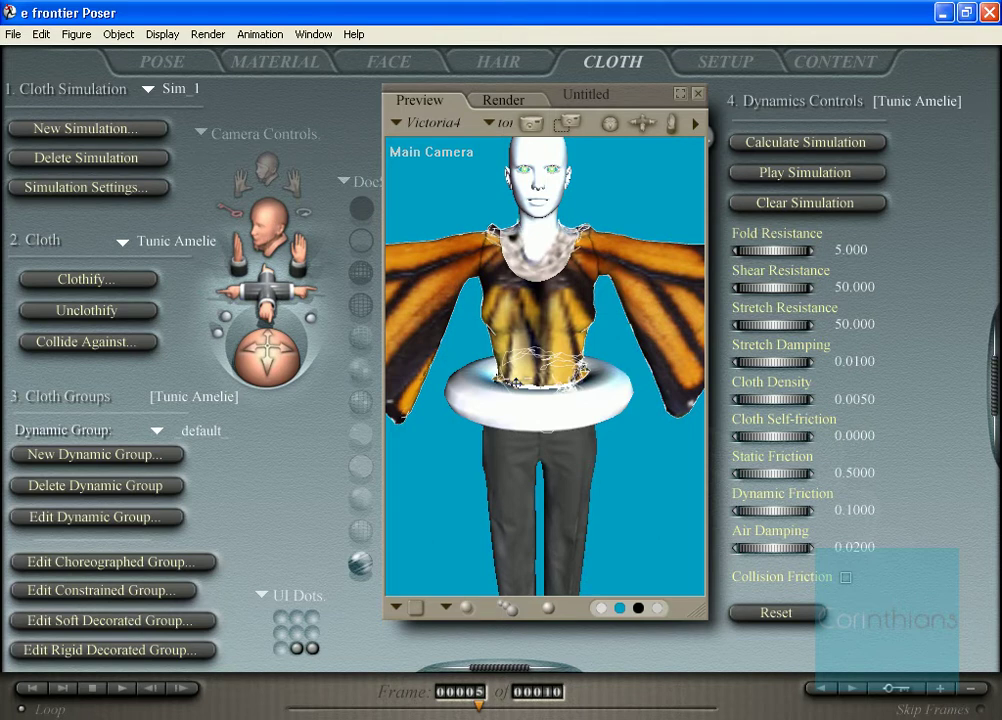
{"action": "mouse_move", "coordinate": [404, 302]}
{"action": "left_mouse_down"}
{"action": "mouse_move", "coordinate": [539, 405]}
{"action": "mouse_move", "coordinate": [537, 392]}
{"action": "left_mouse_up"}
{"action": "left_click_drag", "start_coordinate": [608, 123], "coordinate": [830, 123]}
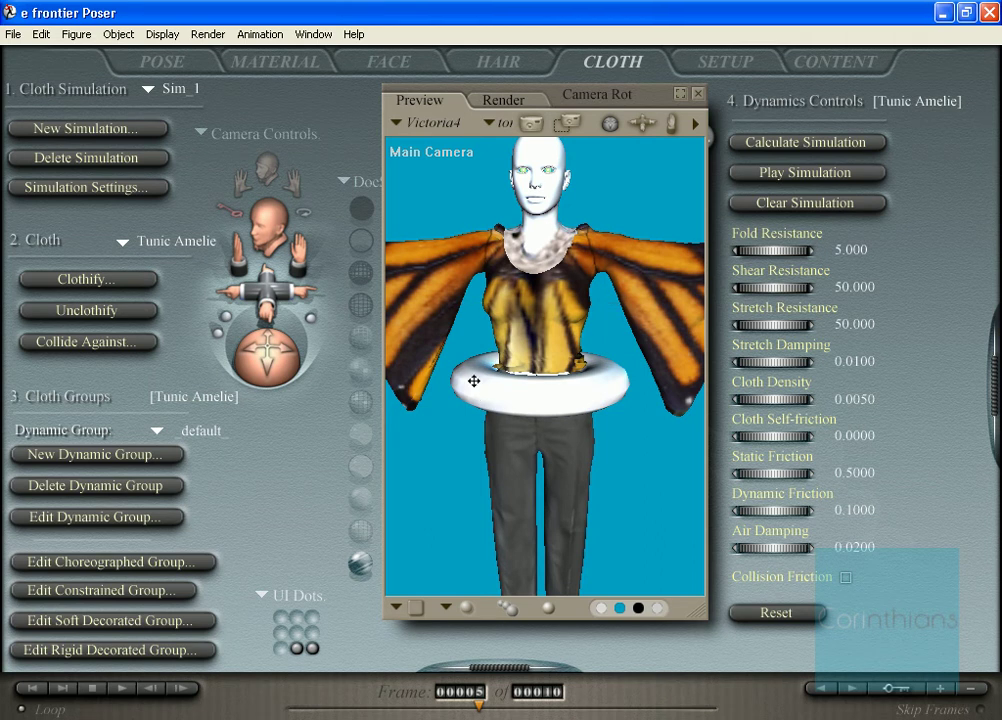
{"action": "left_click_drag", "start_coordinate": [474, 381], "coordinate": [455, 382]}
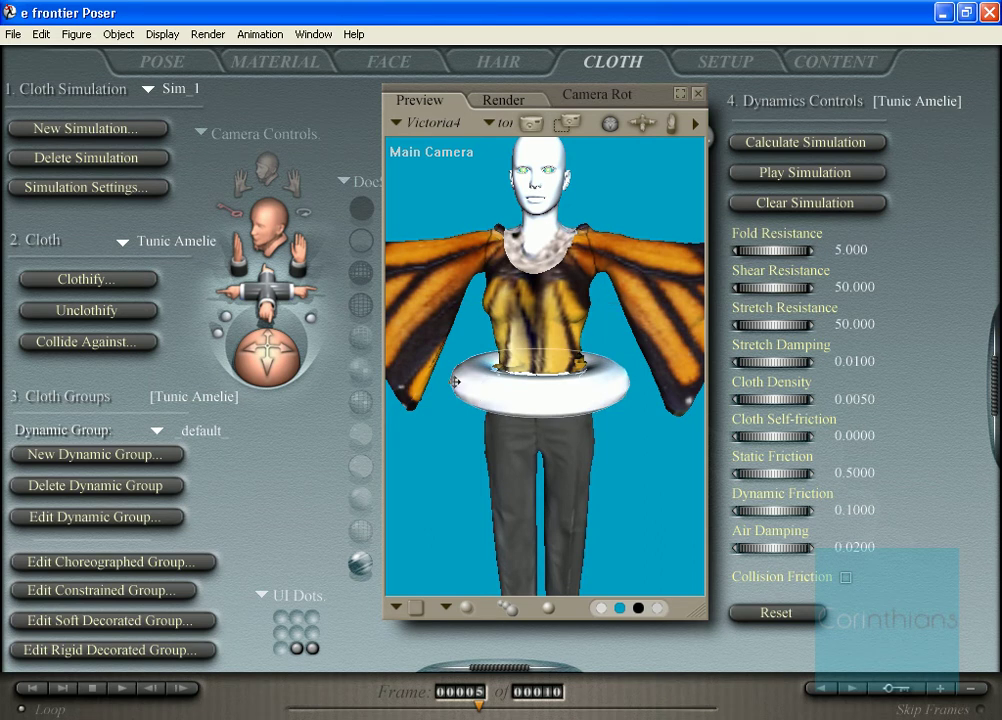
{"action": "double_click", "coordinate": [455, 381]}
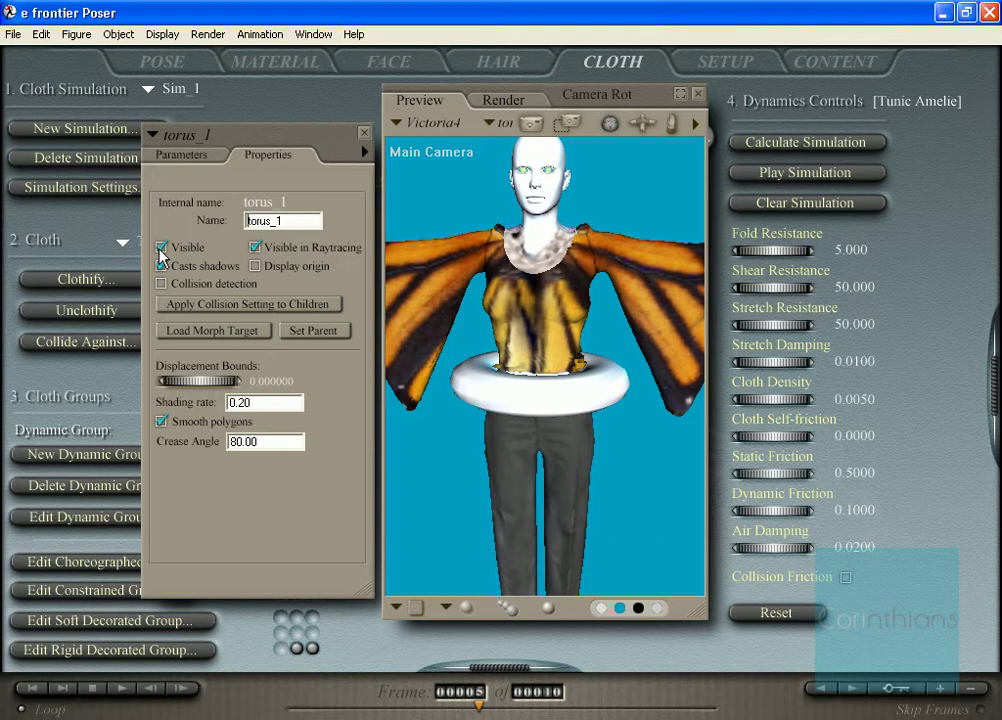
{"action": "left_click", "coordinate": [161, 248]}
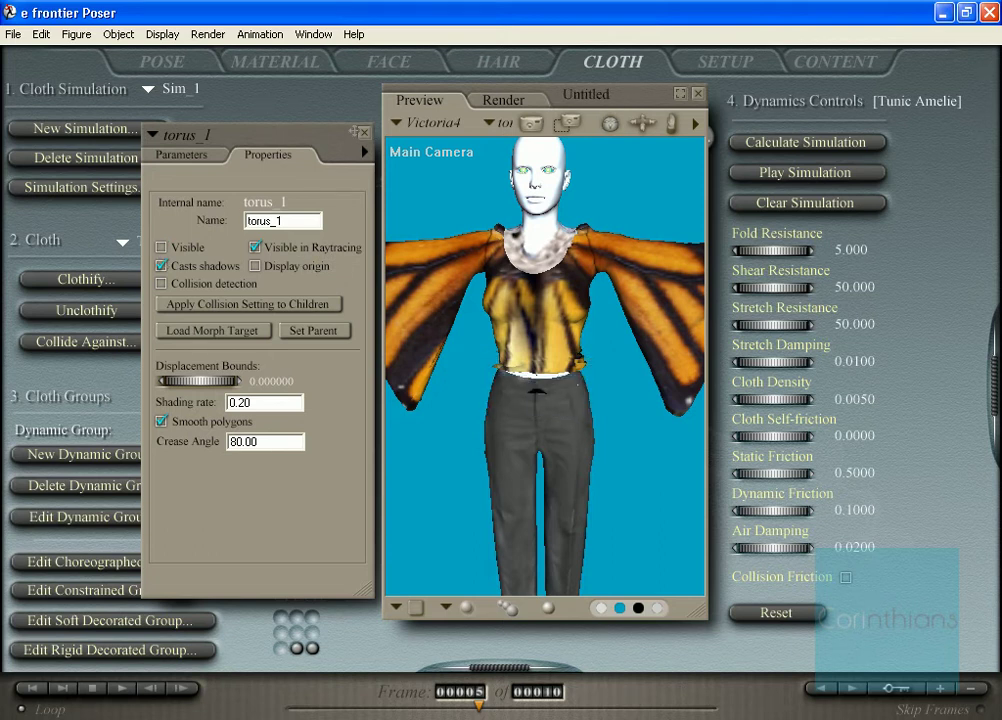
{"action": "left_click", "coordinate": [363, 132]}
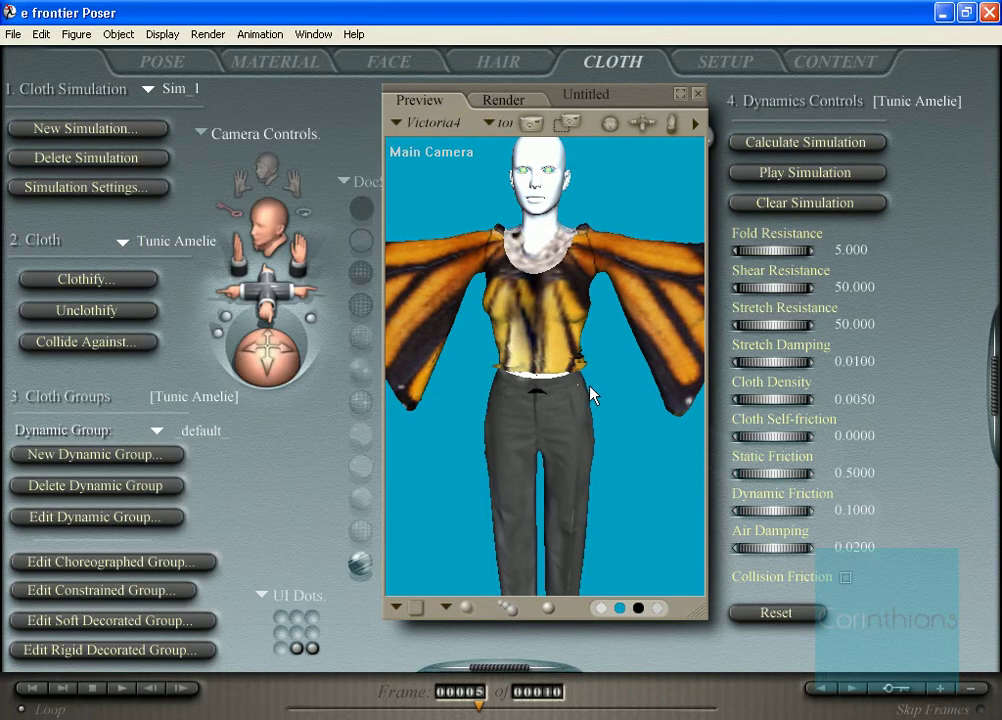
Examine the draped tunic at the last frame, 10, from the front and from an angle
{"action": "left_click_drag", "start_coordinate": [609, 123], "coordinate": [748, 126]}
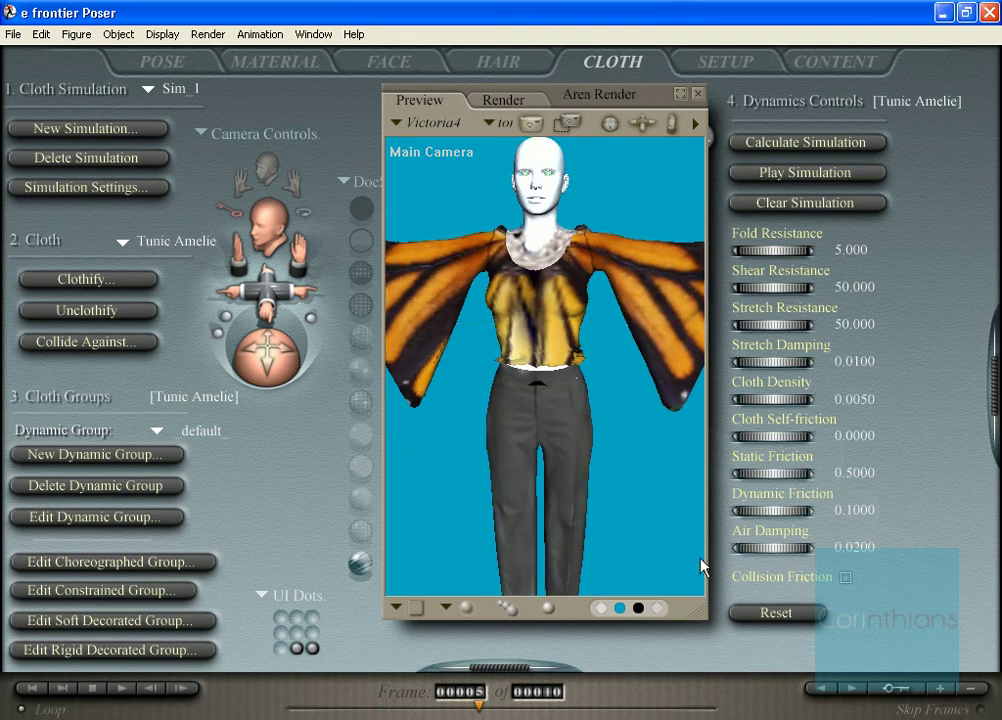
{"action": "left_click", "coordinate": [718, 713]}
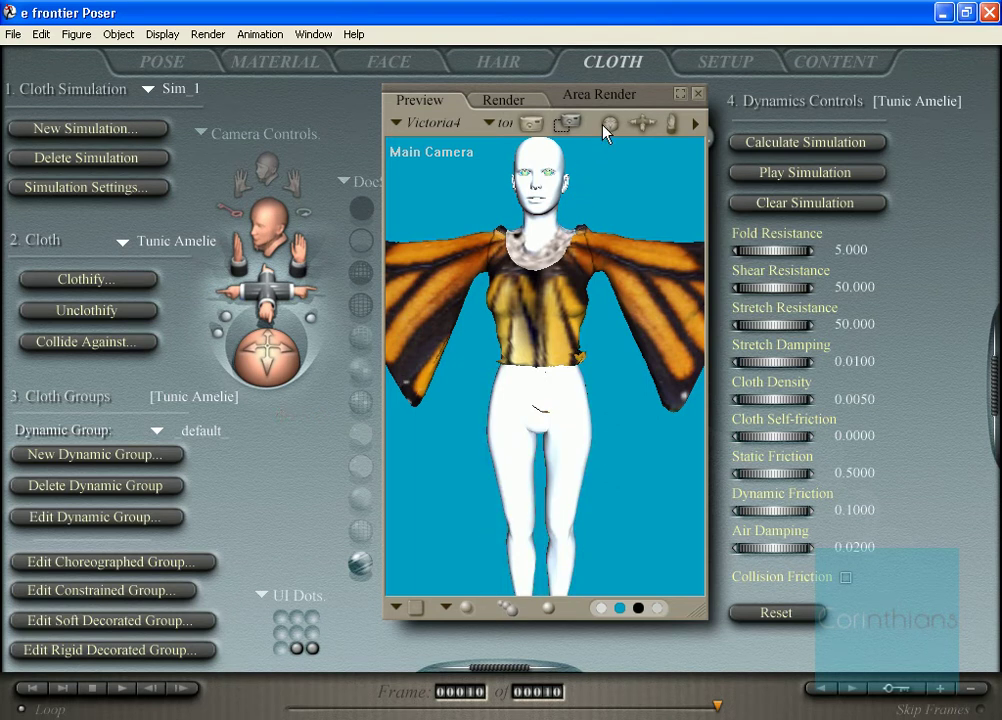
{"action": "left_click_drag", "start_coordinate": [607, 130], "coordinate": [705, 132]}
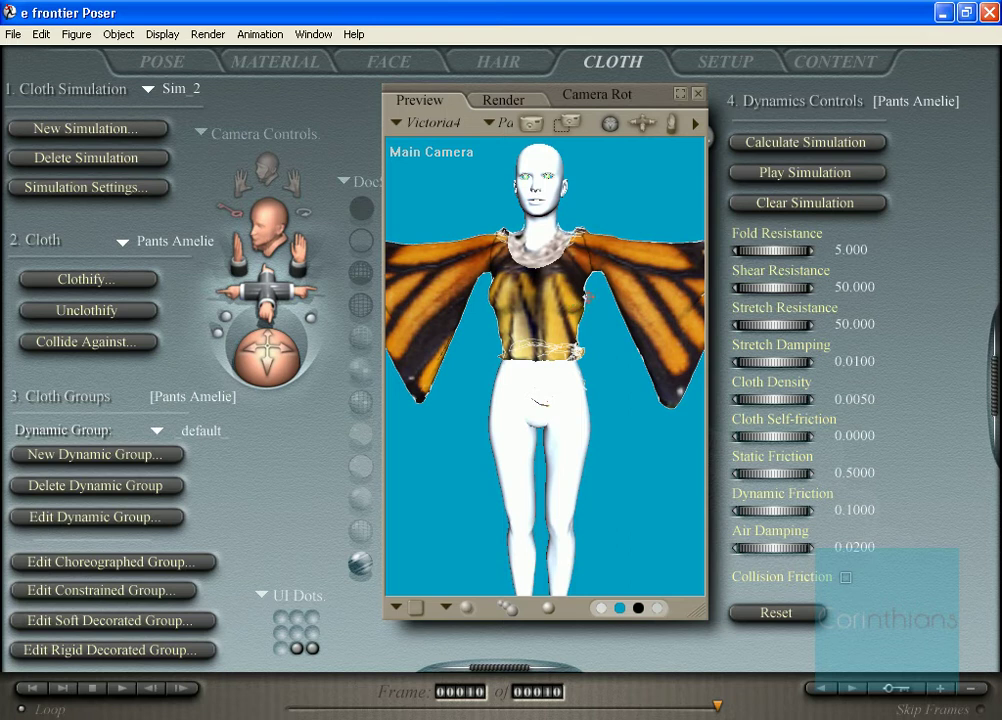
{"action": "left_click_drag", "start_coordinate": [608, 123], "coordinate": [532, 128]}
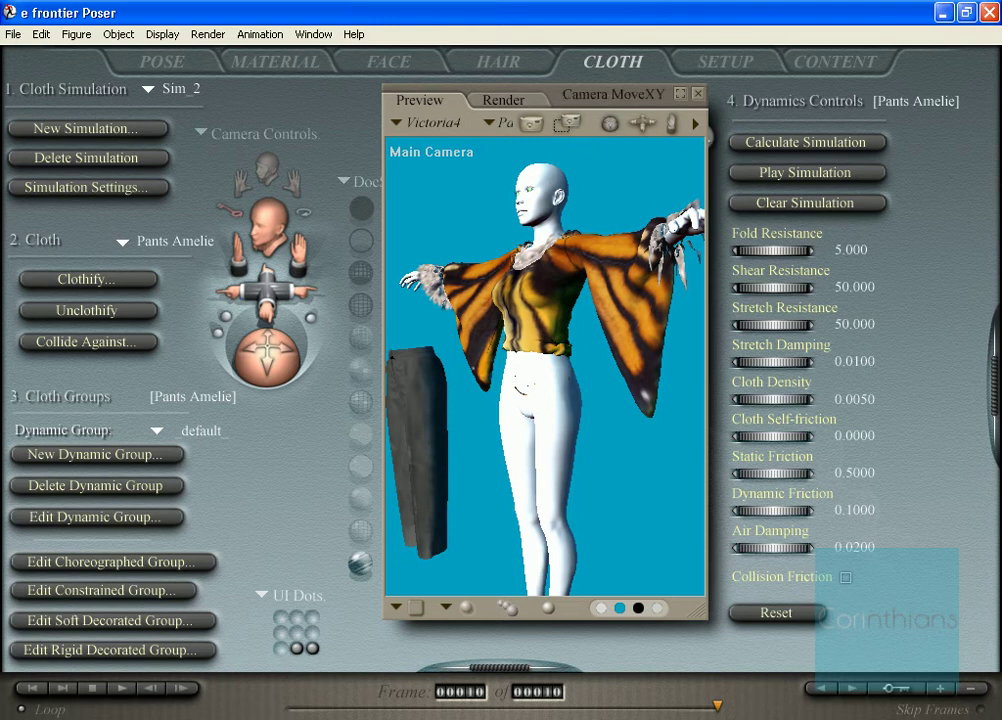
{"action": "left_click", "coordinate": [674, 126]}
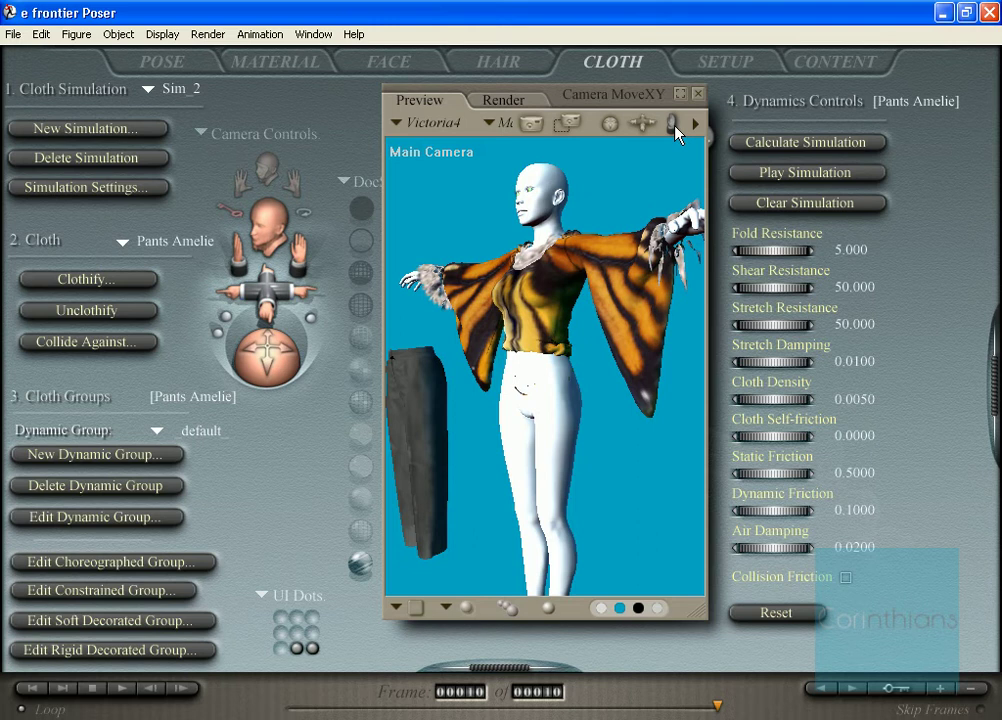
{"action": "left_click_drag", "start_coordinate": [672, 124], "coordinate": [281, 146]}
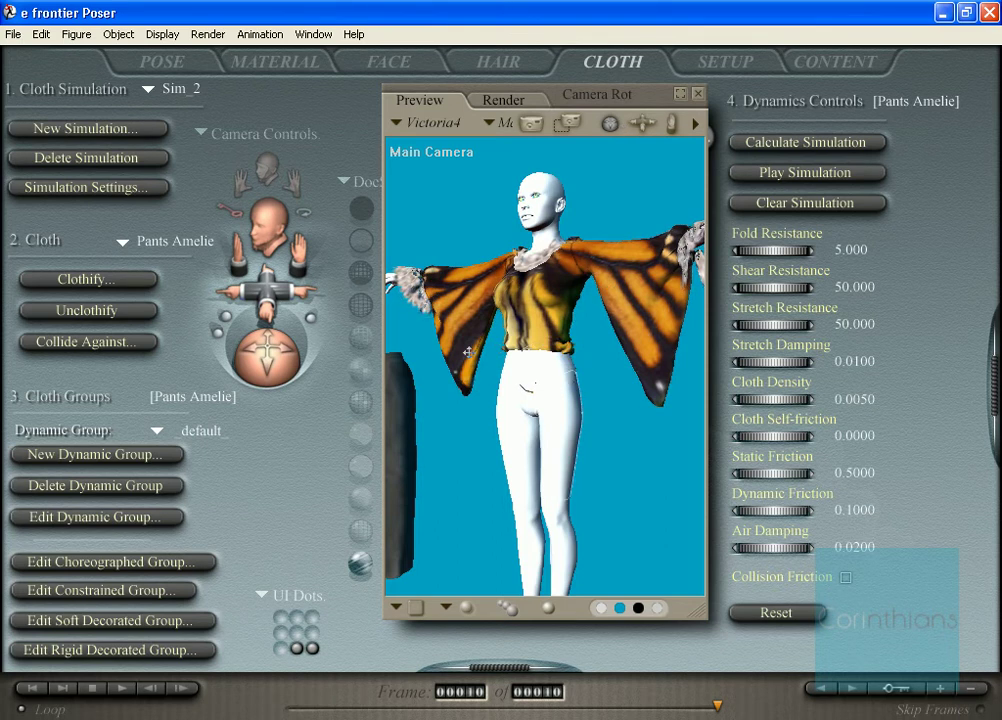
Set the xTran, yTran and zTran values of Pants Amelie to 0 at frame 10
{"action": "double_click", "coordinate": [400, 440]}
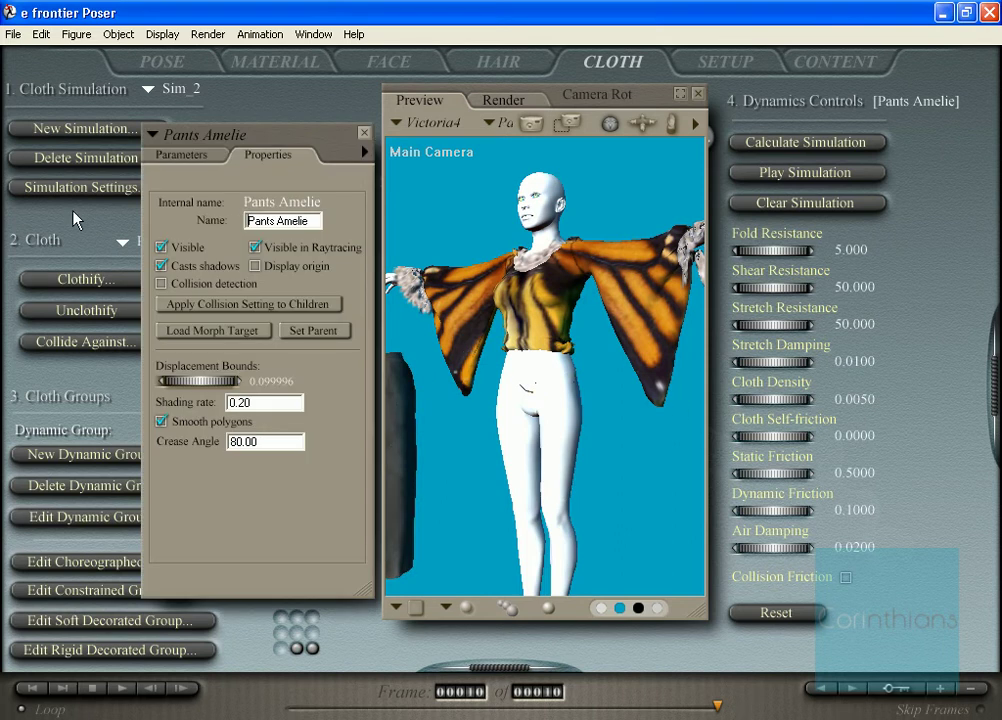
{"action": "left_click", "coordinate": [180, 155]}
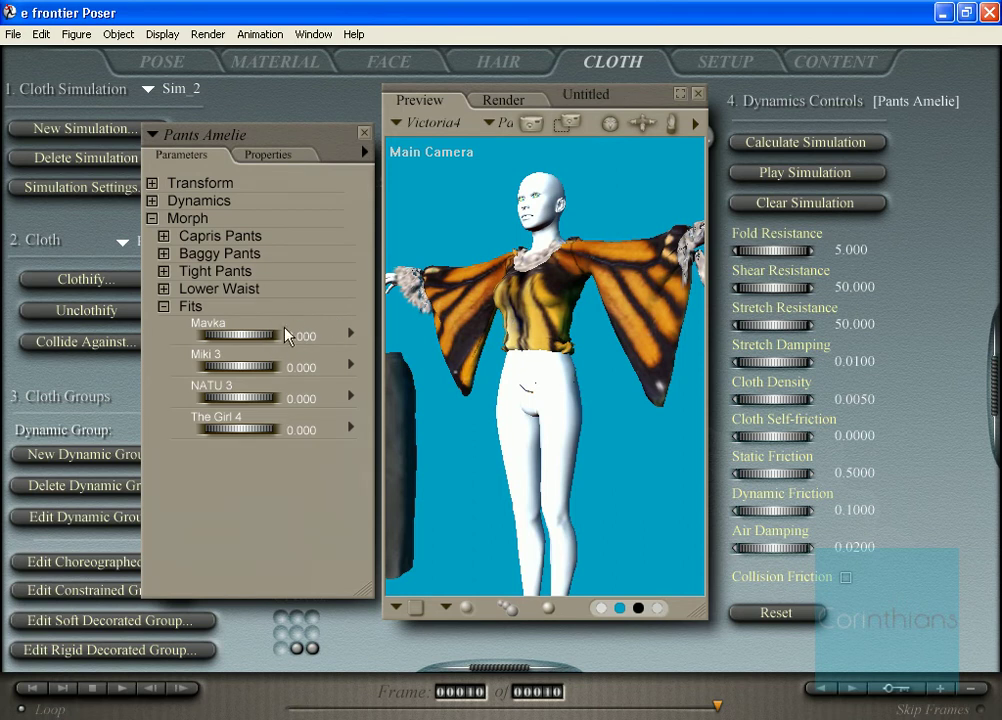
{"action": "left_click", "coordinate": [152, 183]}
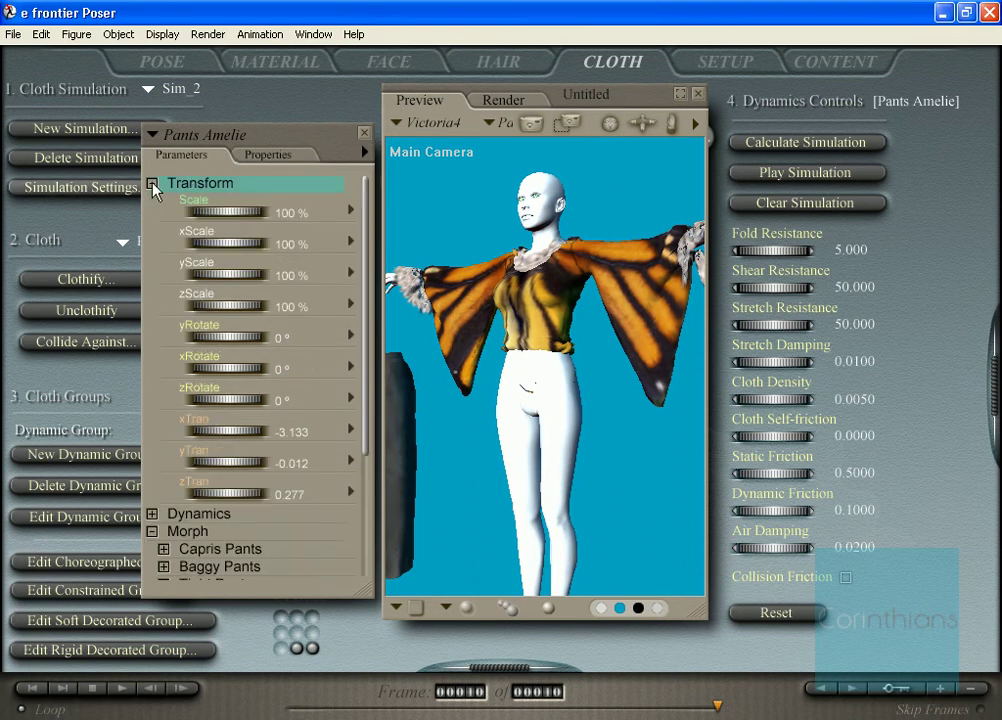
{"action": "left_click", "coordinate": [293, 432]}
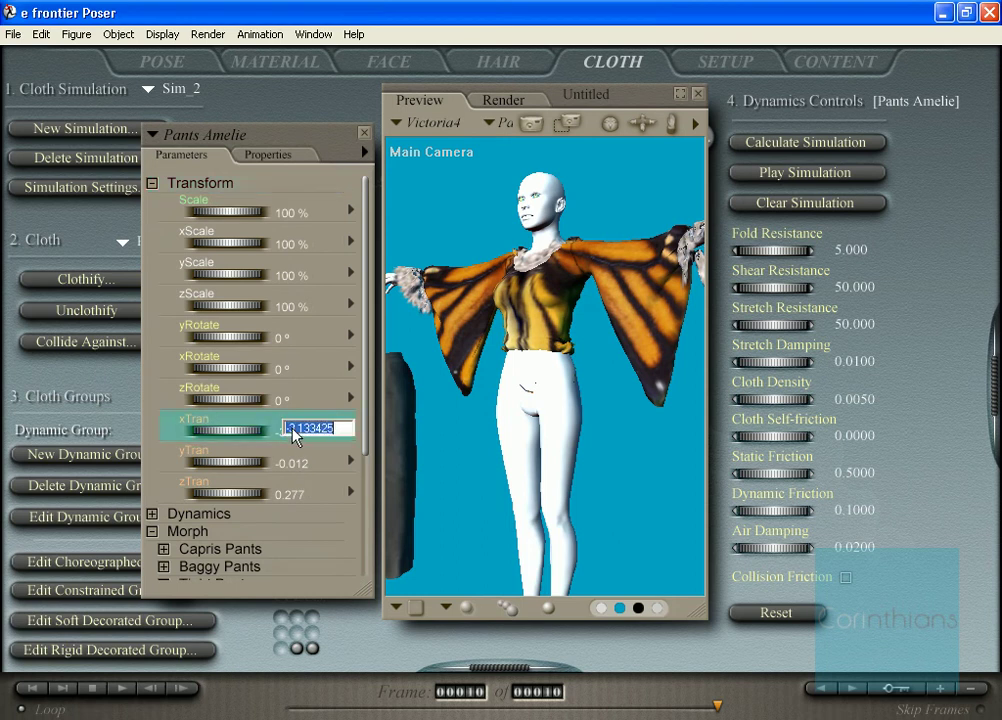
{"action": "type", "text": "0"}
{"action": "key", "text": "Return"}
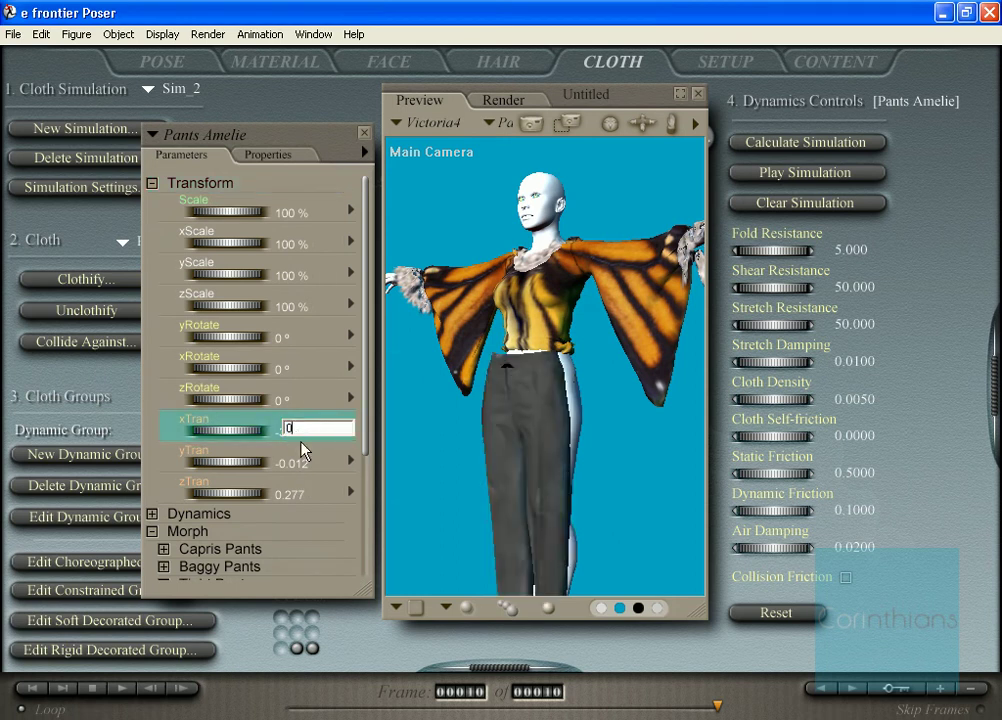
{"action": "left_click", "coordinate": [299, 463]}
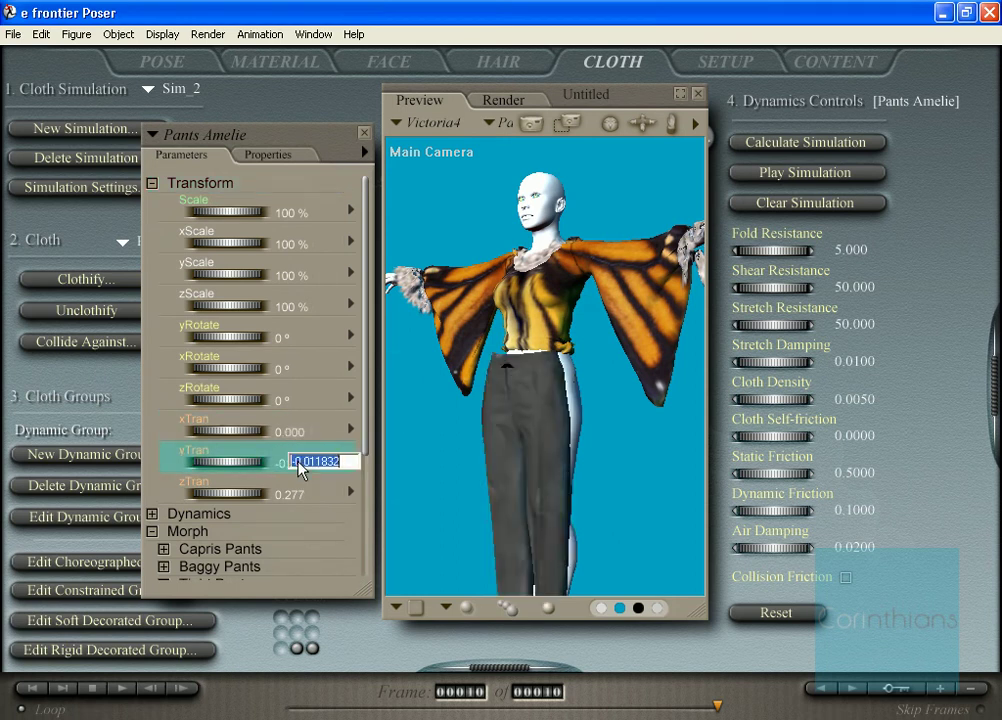
{"action": "type", "text": "0"}
{"action": "key", "text": "Return"}
{"action": "left_click", "coordinate": [298, 496]}
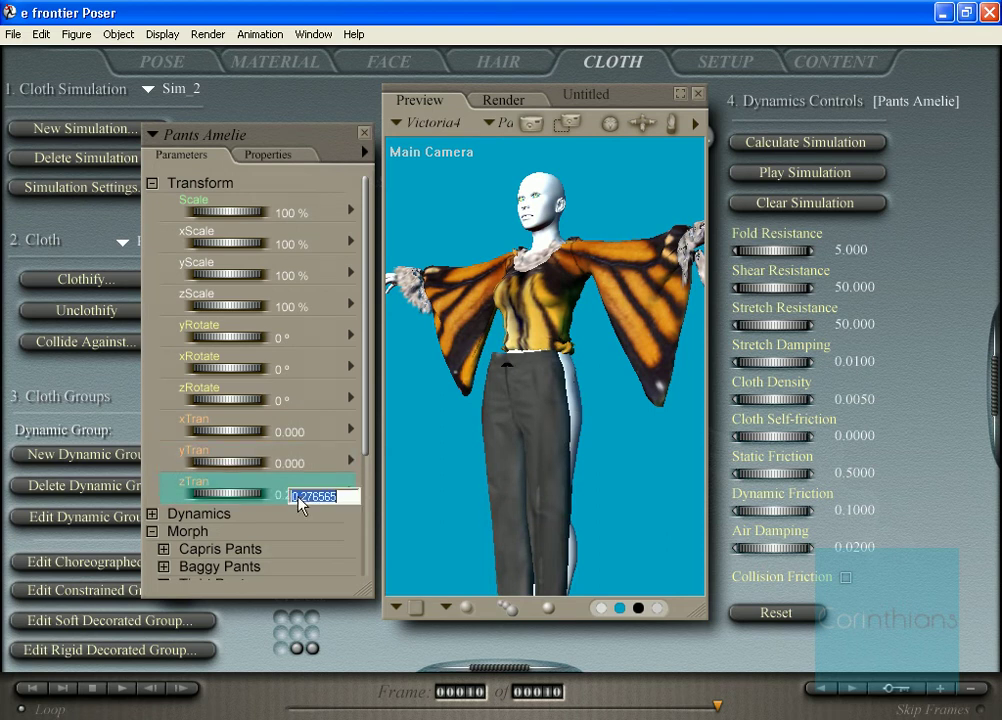
{"action": "type", "text": "0"}
{"action": "key", "text": "Return"}
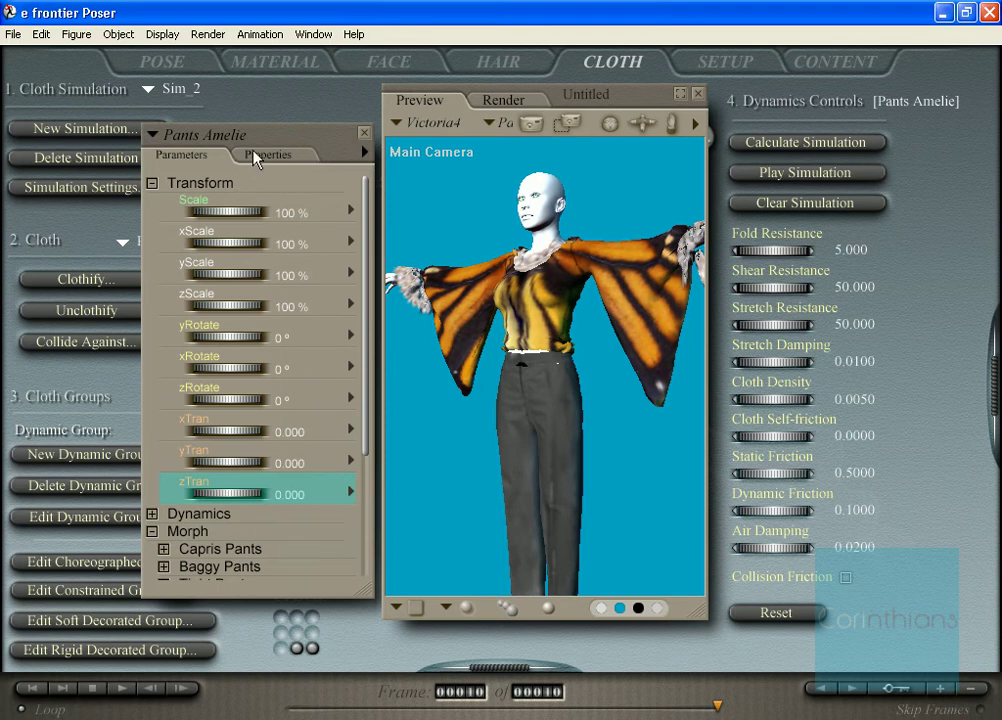
Check torus_2 from frame 1 to frame 7 and make it invisible at frame 7 through its properties
{"action": "left_click", "coordinate": [222, 137]}
{"action": "mouse_move", "coordinate": [252, 185]}
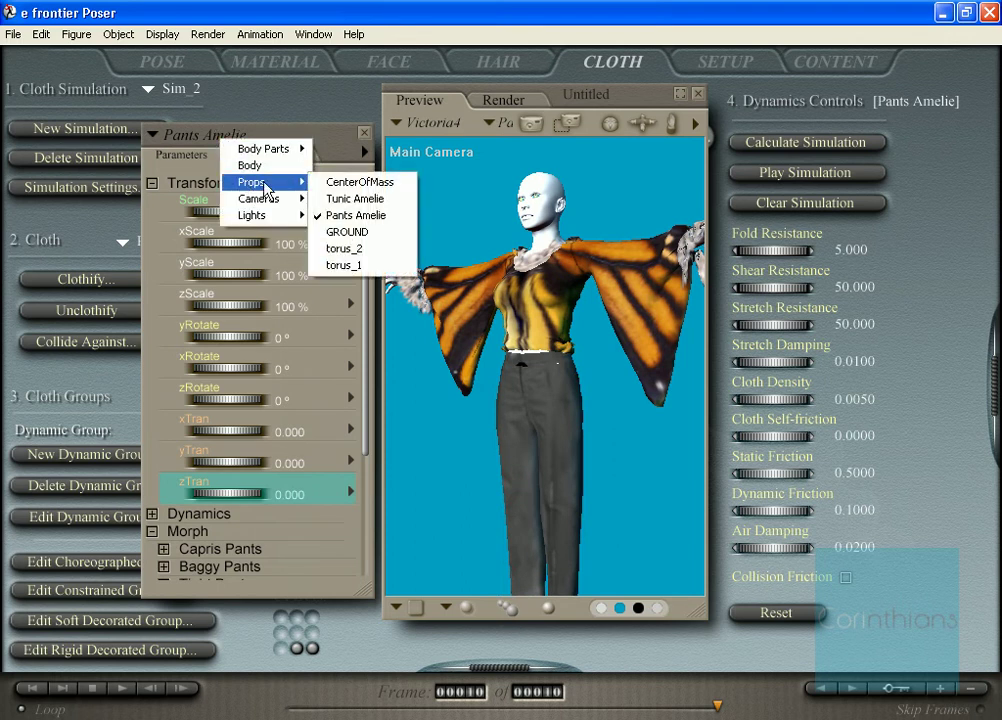
{"action": "left_click", "coordinate": [354, 254]}
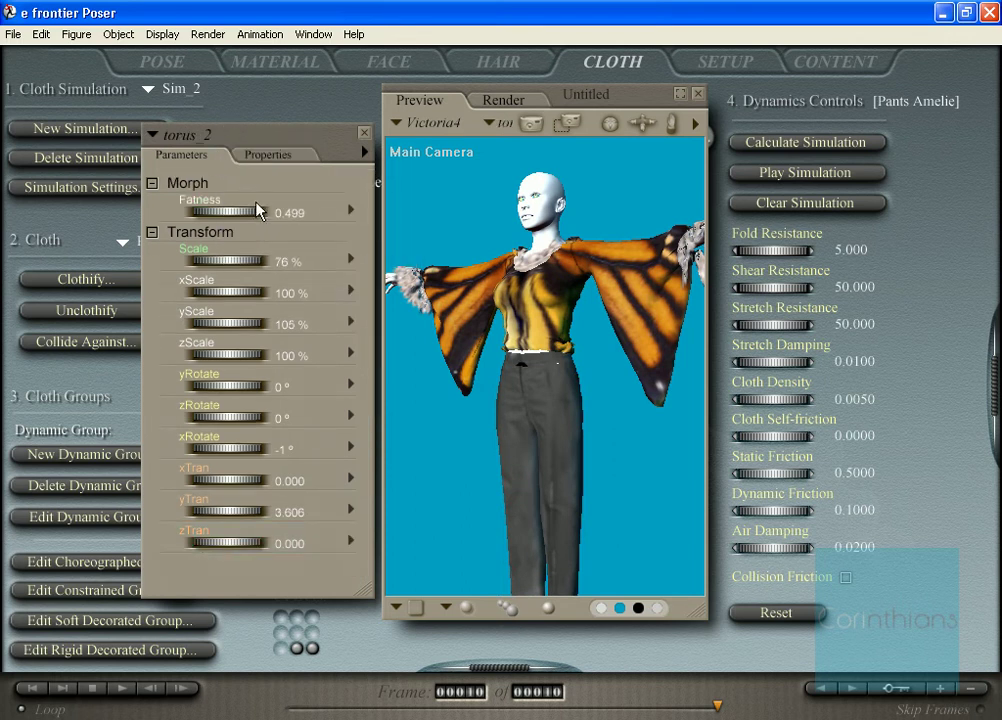
{"action": "left_click", "coordinate": [247, 160]}
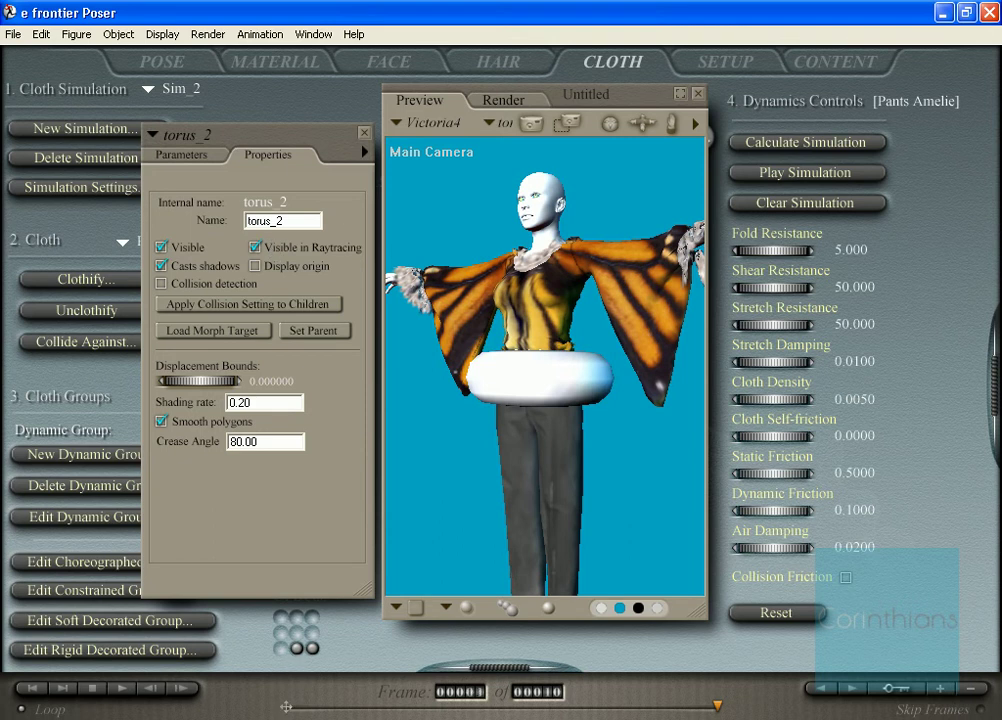
{"action": "left_click", "coordinate": [286, 706]}
{"action": "mouse_move", "coordinate": [288, 707]}
{"action": "left_mouse_down"}
{"action": "mouse_move", "coordinate": [588, 701]}
{"action": "mouse_move", "coordinate": [540, 700]}
{"action": "left_mouse_up"}
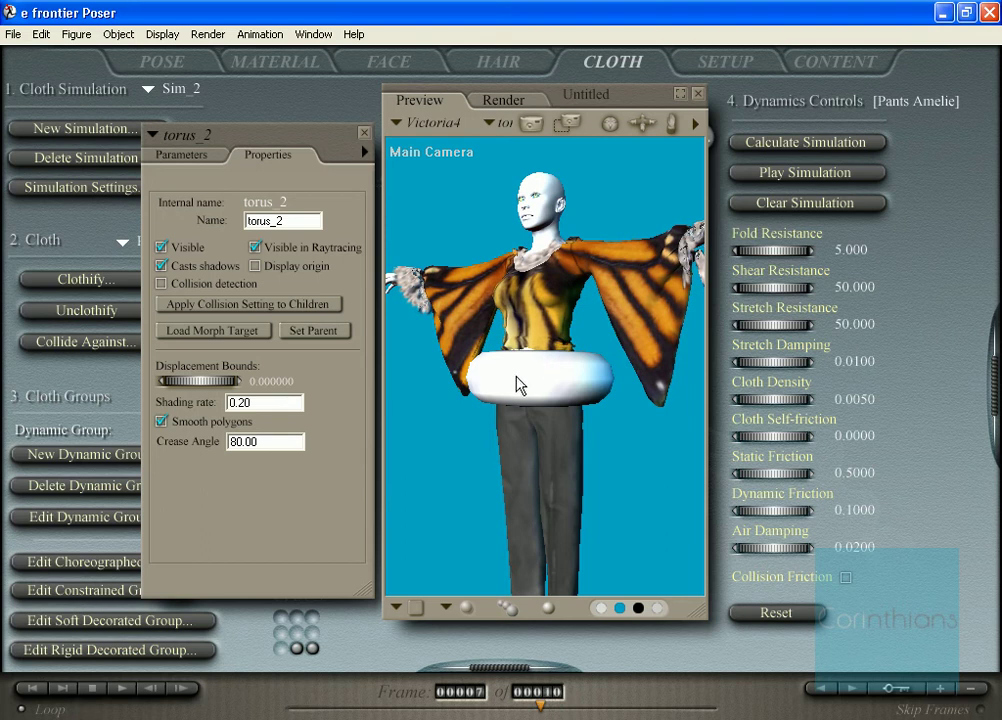
{"action": "left_click", "coordinate": [162, 247]}
Show the properties of torus_1 and return the animation to frame 1
{"action": "left_click", "coordinate": [152, 134]}
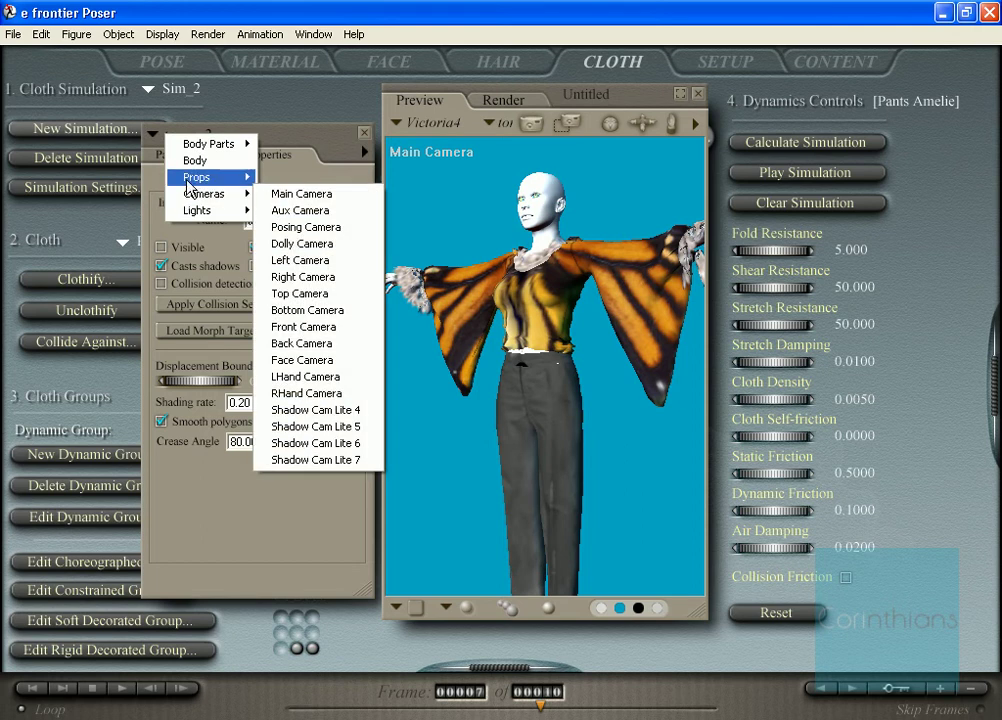
{"action": "mouse_move", "coordinate": [189, 186]}
{"action": "left_click", "coordinate": [294, 260]}
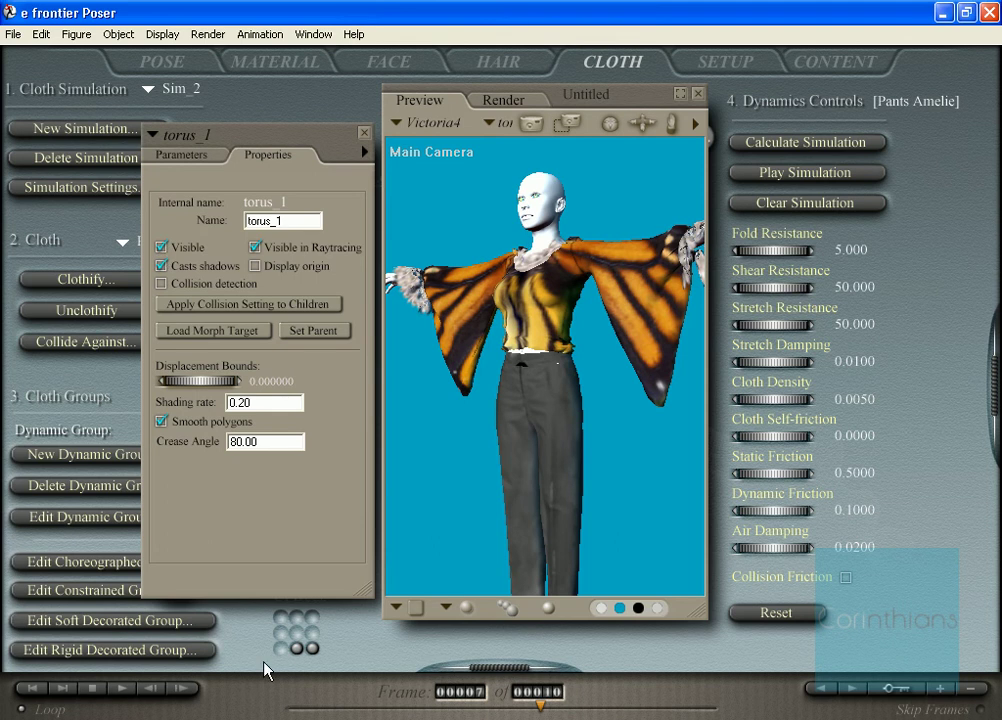
{"action": "left_click", "coordinate": [300, 709]}
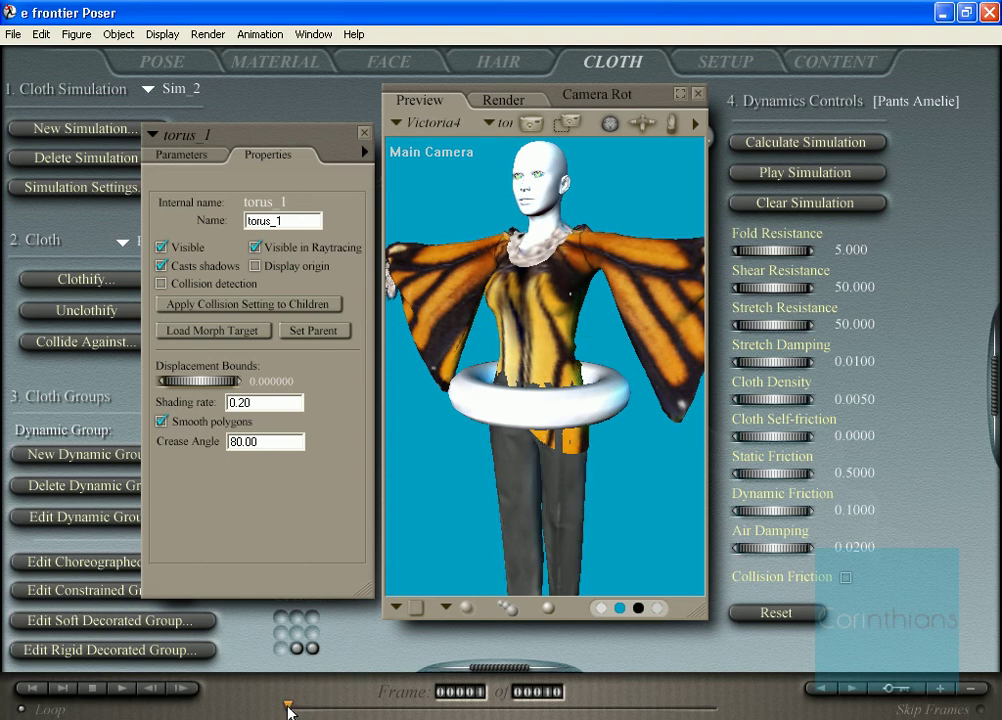
Review how torus_1 pushes the tunic's hem between frames 1 and 8, from the front and from a raised angle
{"action": "left_click_drag", "start_coordinate": [289, 712], "coordinate": [509, 706]}
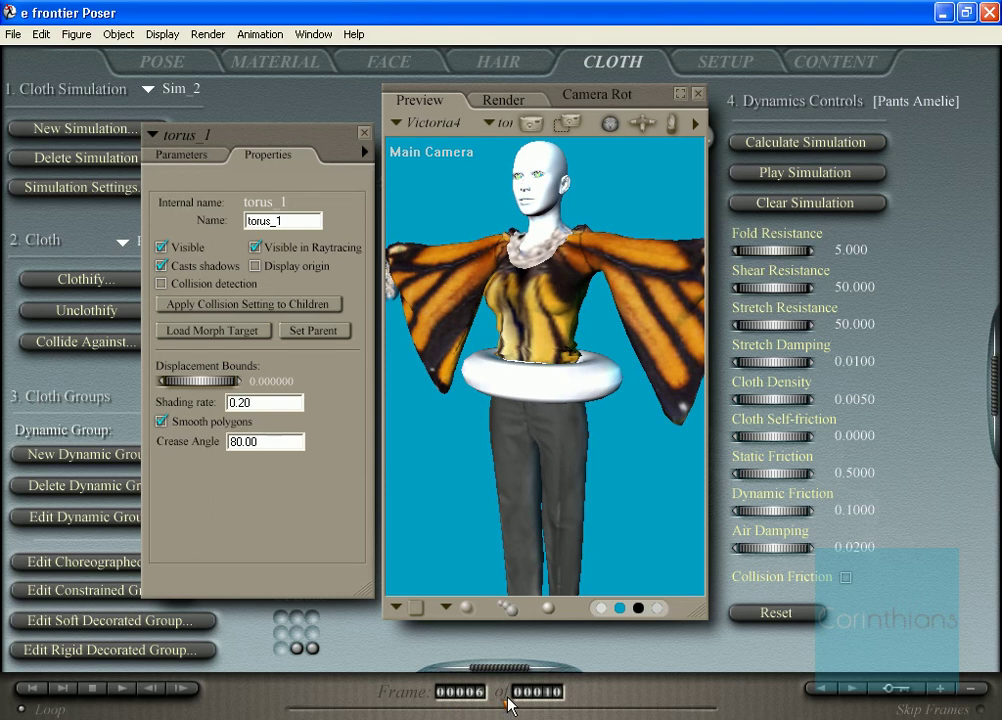
{"action": "left_click_drag", "start_coordinate": [508, 705], "coordinate": [527, 708]}
{"action": "left_click_drag", "start_coordinate": [522, 693], "coordinate": [282, 707]}
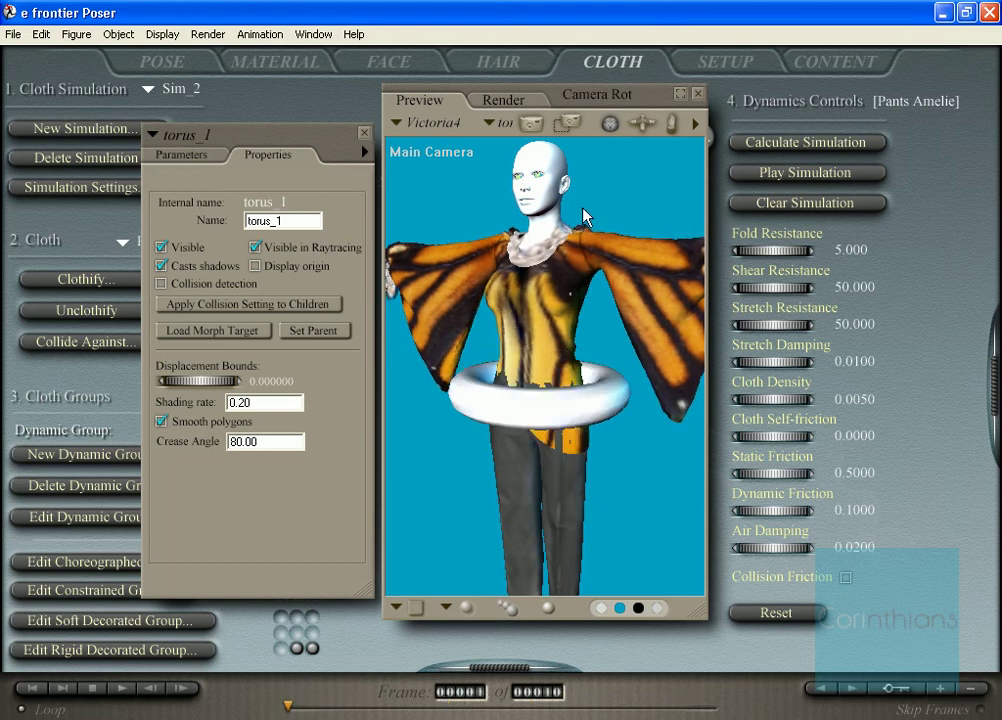
{"action": "left_click_drag", "start_coordinate": [608, 130], "coordinate": [610, 168]}
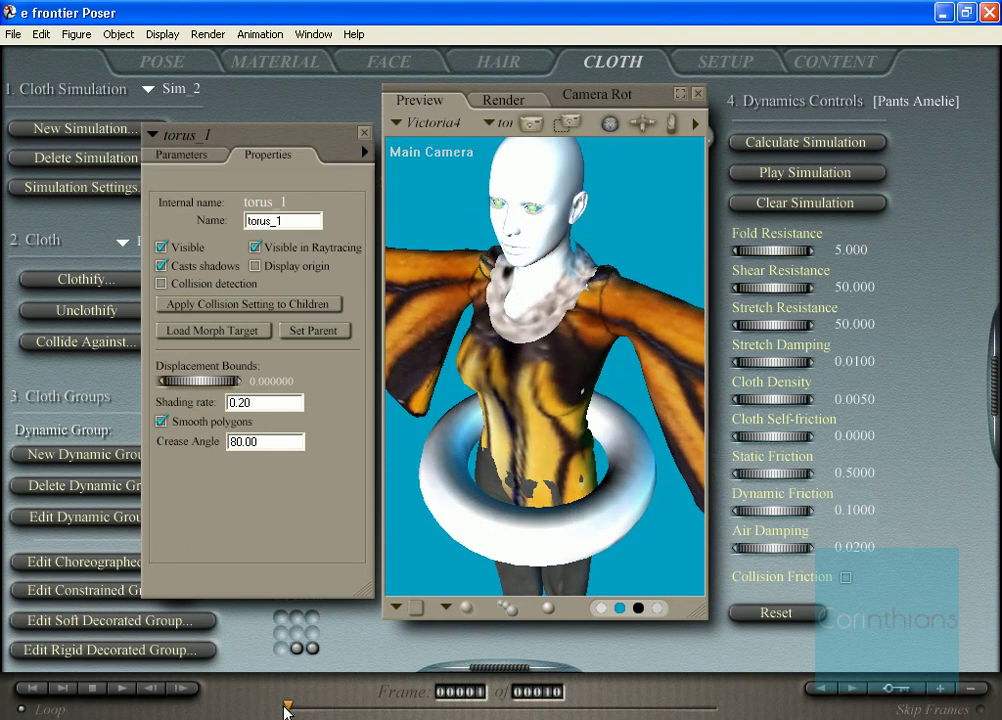
{"action": "left_click_drag", "start_coordinate": [300, 706], "coordinate": [307, 706]}
{"action": "left_click_drag", "start_coordinate": [310, 708], "coordinate": [616, 710]}
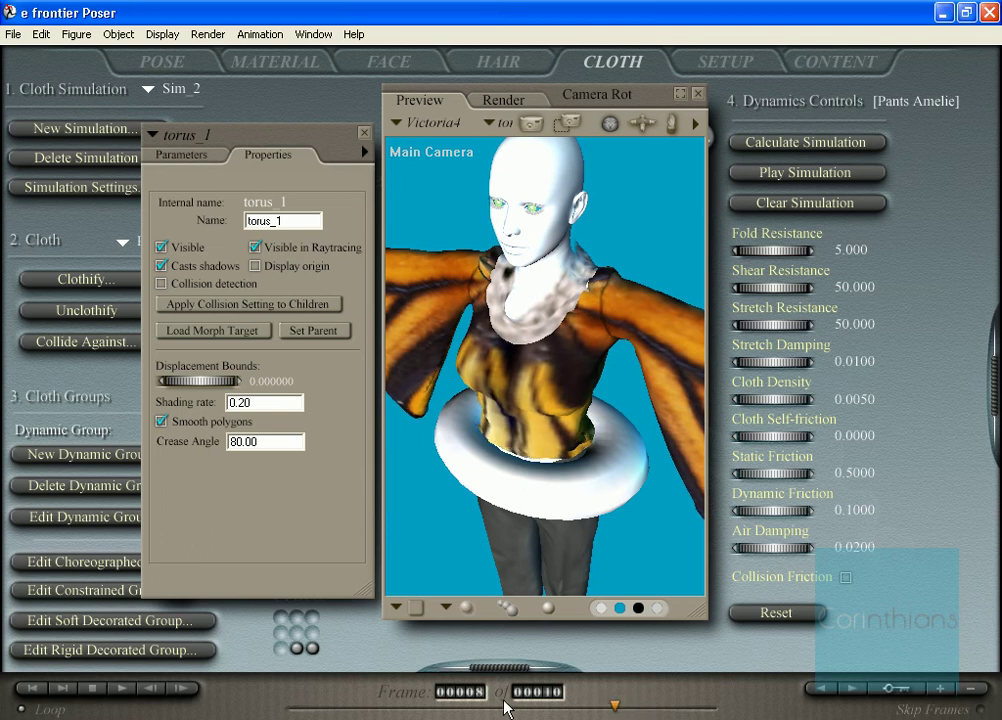
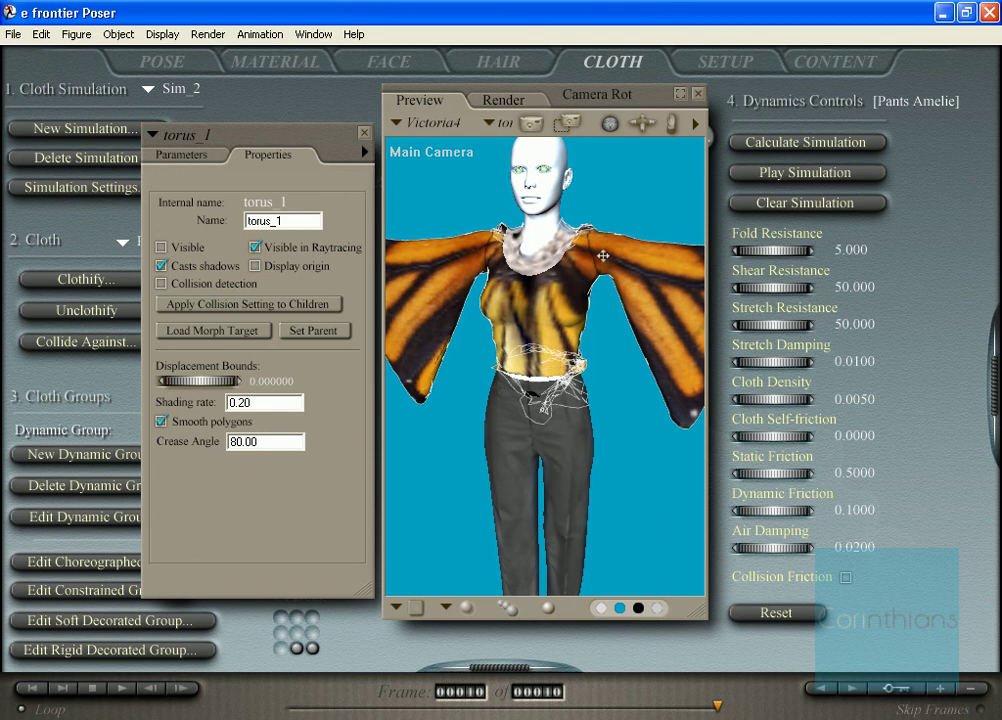
Examine the tunic's hem and the pants' waist at frame 10 from several angles, and close the properties of torus_1
{"action": "left_click_drag", "start_coordinate": [610, 133], "coordinate": [486, 133]}
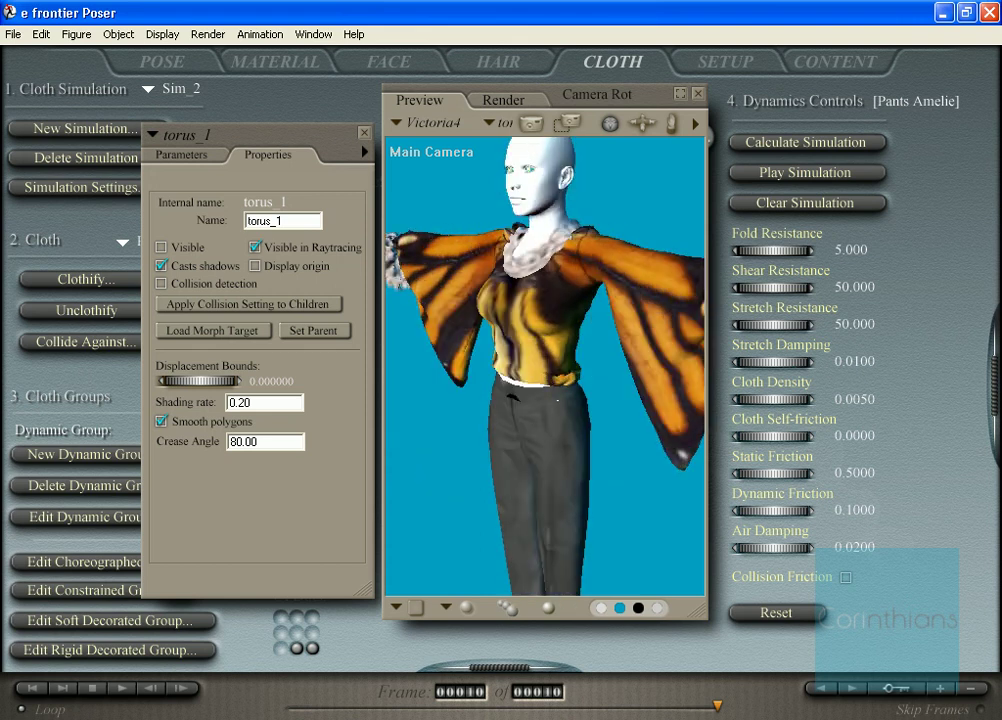
{"action": "left_click", "coordinate": [562, 404]}
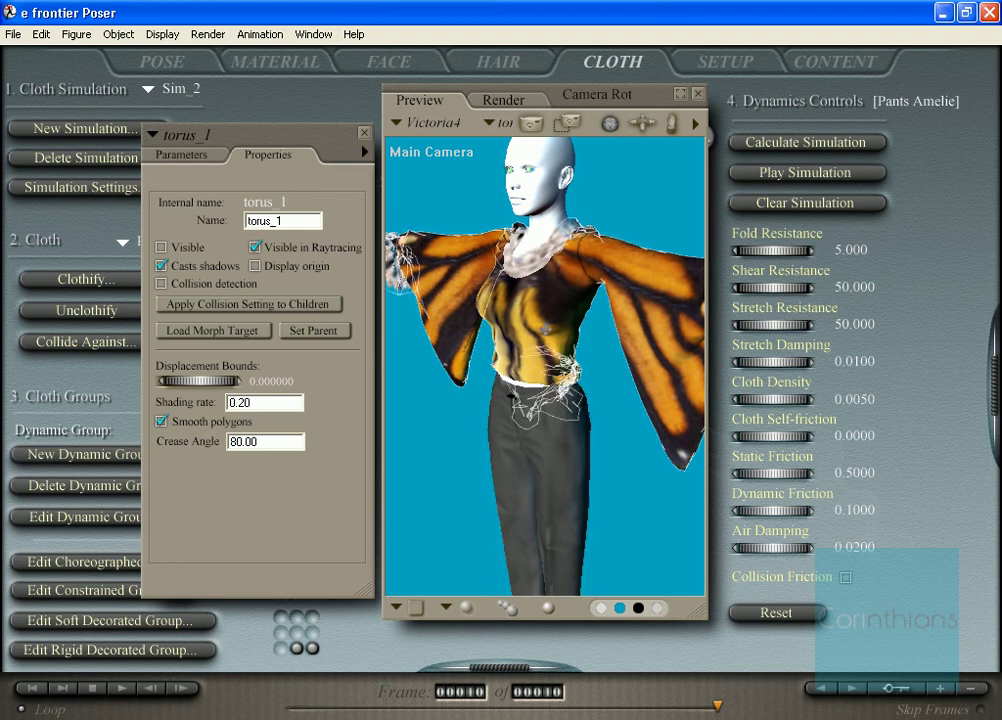
{"action": "left_click_drag", "start_coordinate": [608, 126], "coordinate": [661, 126]}
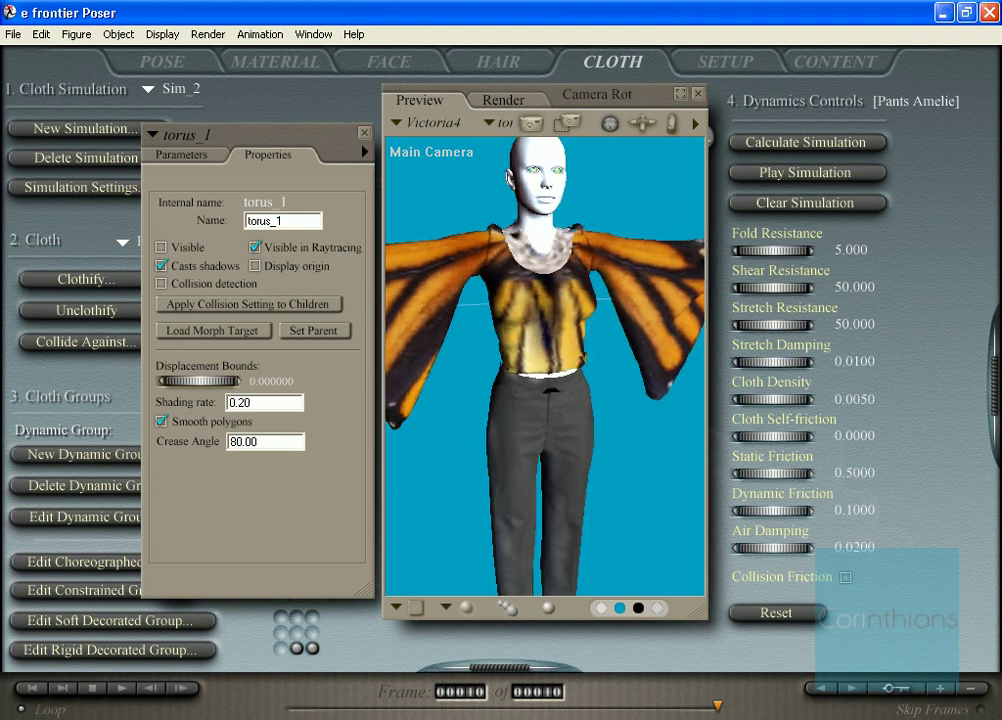
{"action": "left_click_drag", "start_coordinate": [610, 126], "coordinate": [636, 126]}
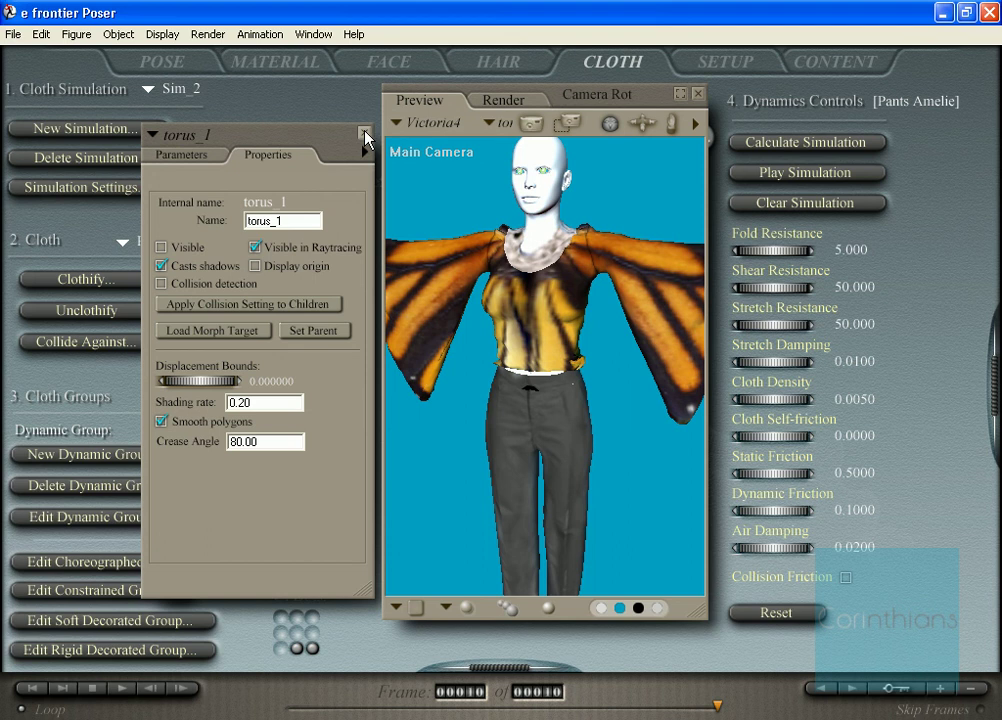
{"action": "left_click", "coordinate": [366, 136]}
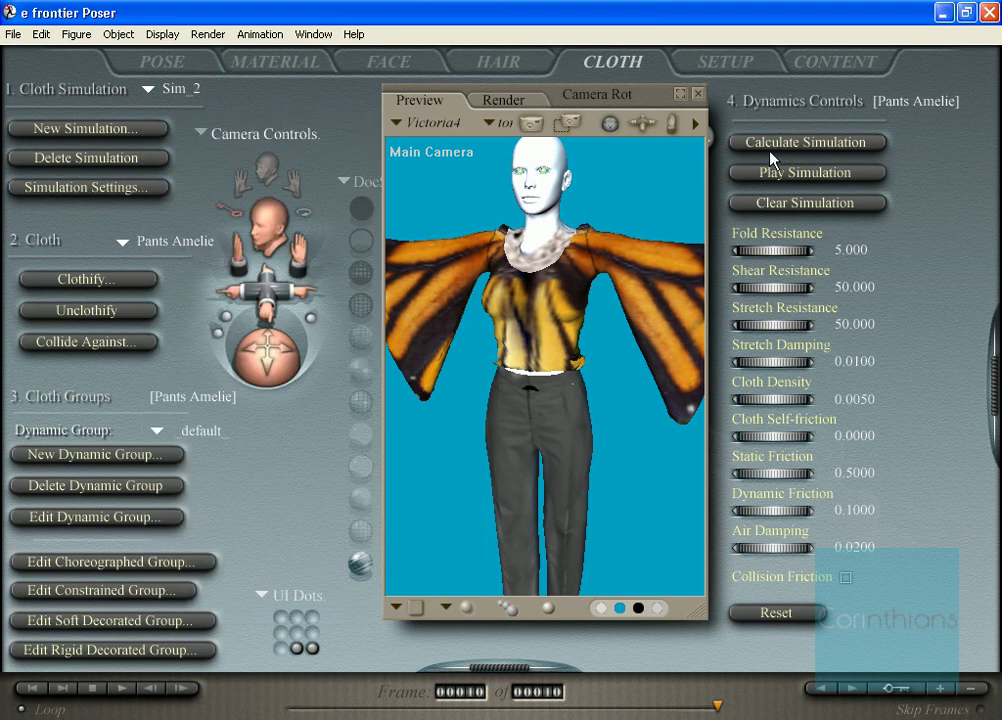